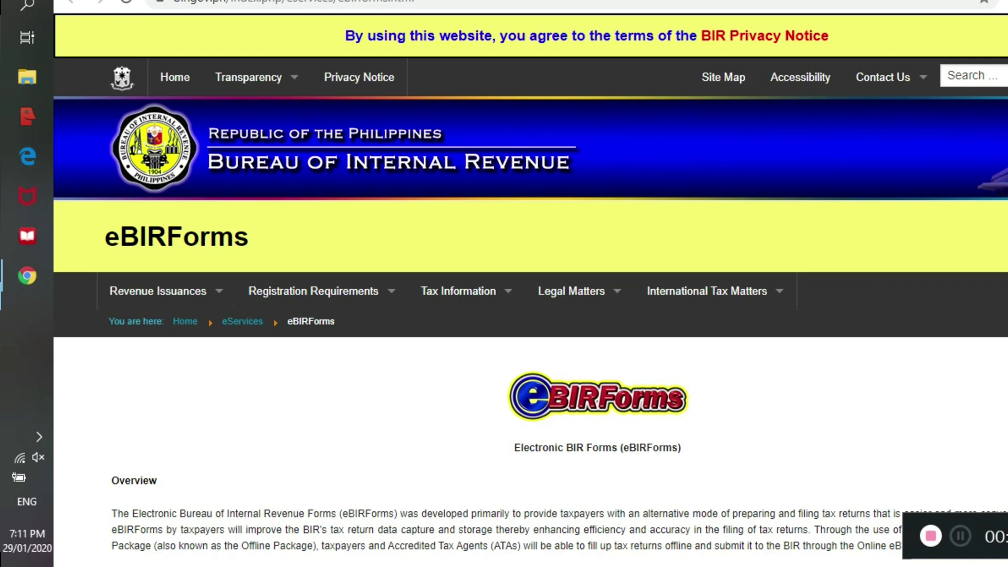
{"action": "scroll", "coordinate": [530, 283], "scroll_direction": "down", "scroll_amount": 5}
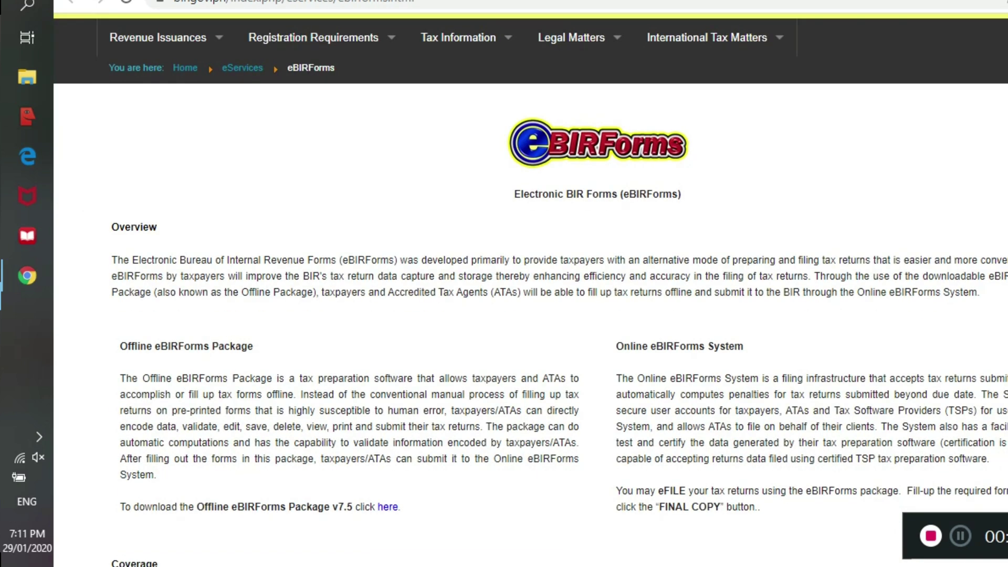
{"action": "scroll", "coordinate": [530, 292], "scroll_direction": "up", "scroll_amount": 5}
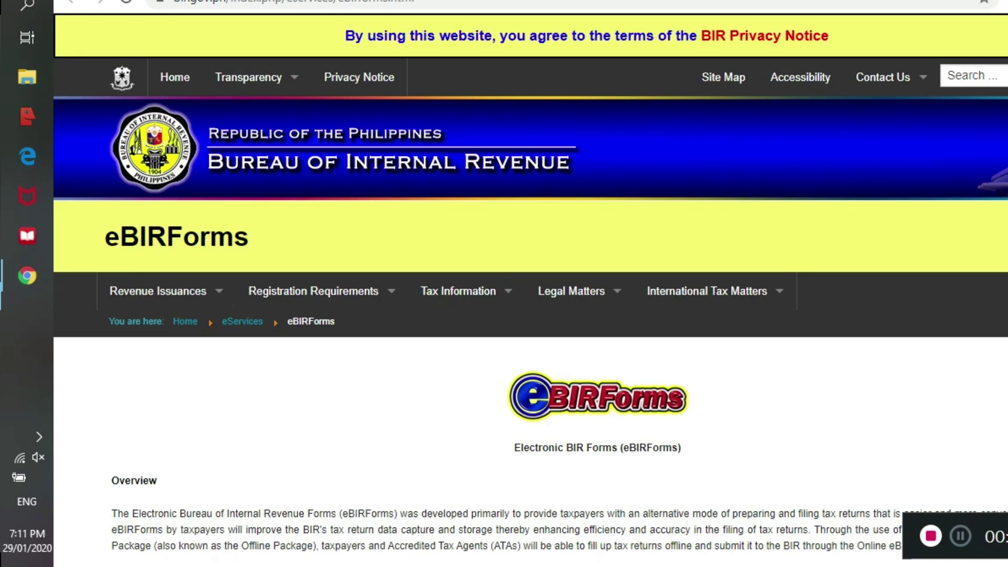
{"action": "scroll", "coordinate": [530, 283], "scroll_direction": "down", "scroll_amount": 5}
{"action": "scroll", "coordinate": [530, 290], "scroll_direction": "down", "scroll_amount": 2}
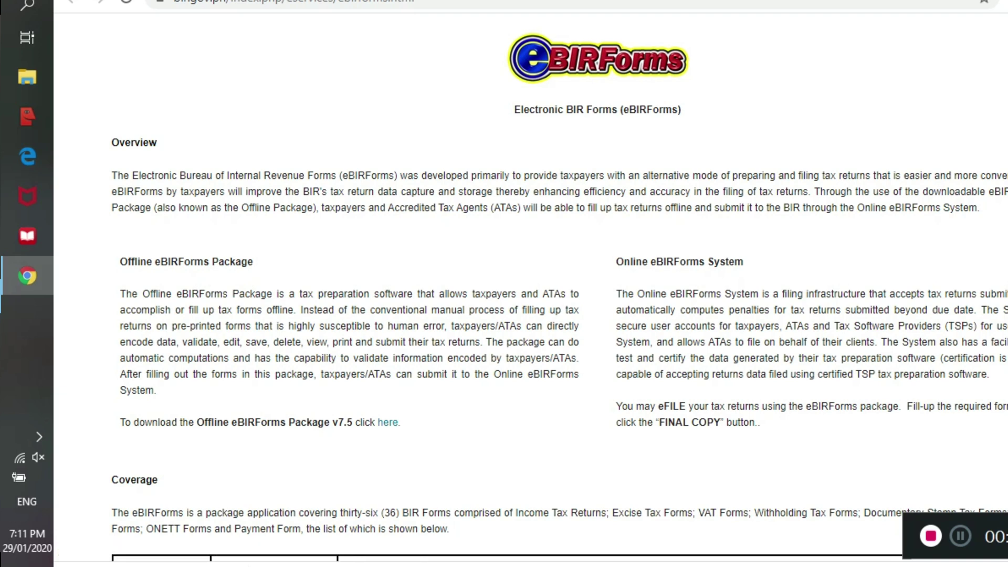
{"action": "scroll", "coordinate": [531, 289], "scroll_direction": "down", "scroll_amount": 2}
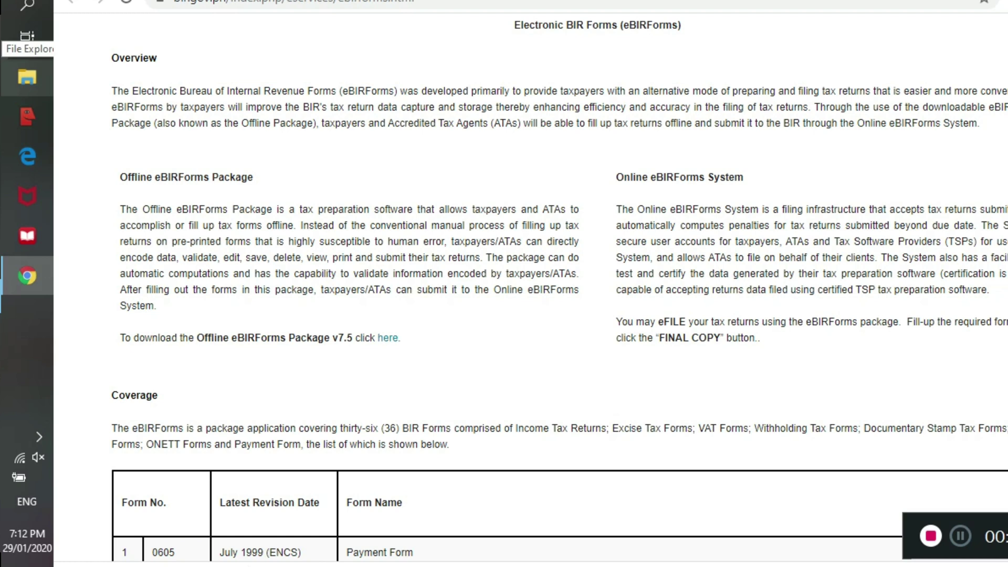
Open the downloaded ebirforms_package_v7.5 (1) zip from Downloads in File Explorer.
{"action": "left_click", "coordinate": [26, 77]}
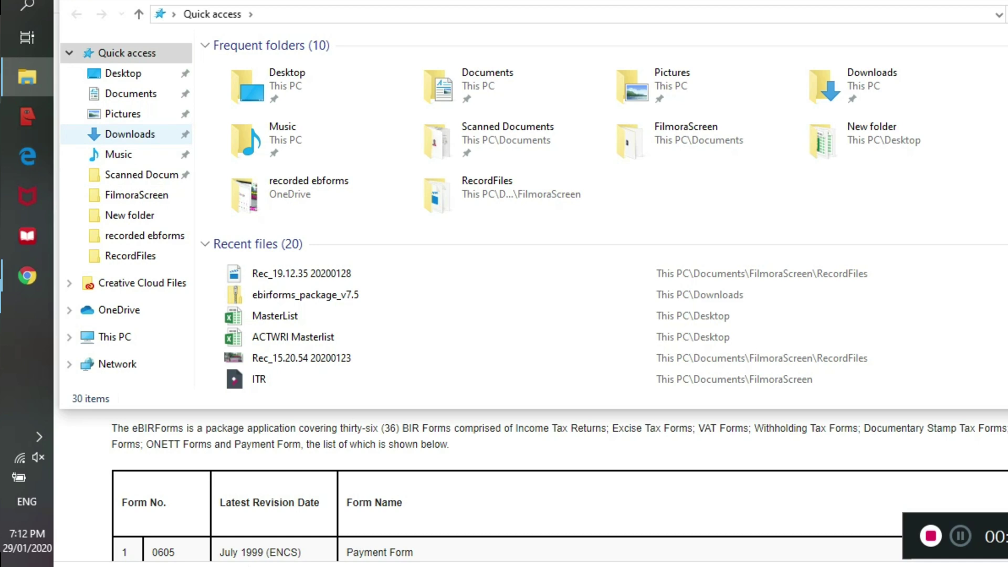
{"action": "left_click", "coordinate": [130, 134]}
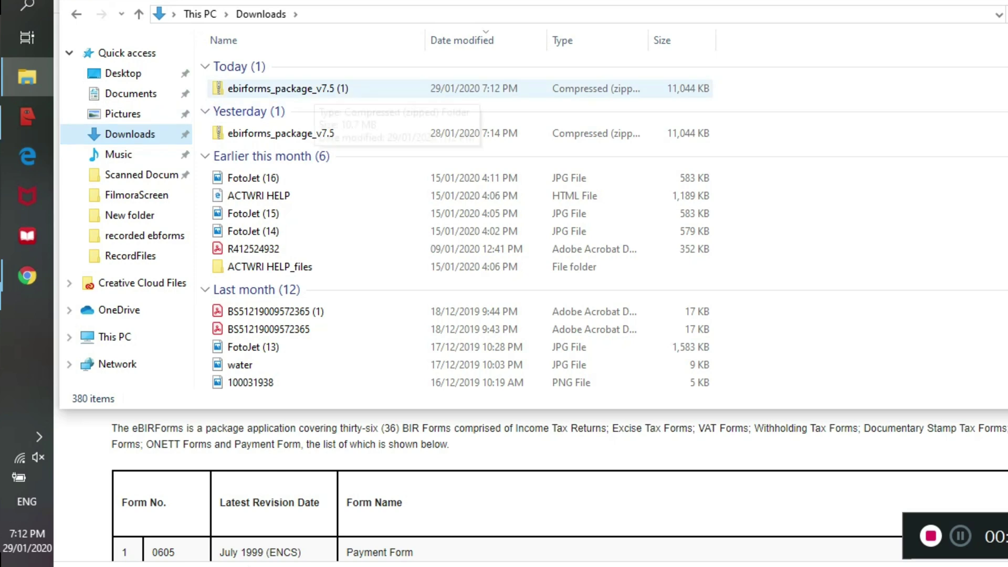
{"action": "left_click", "coordinate": [310, 89]}
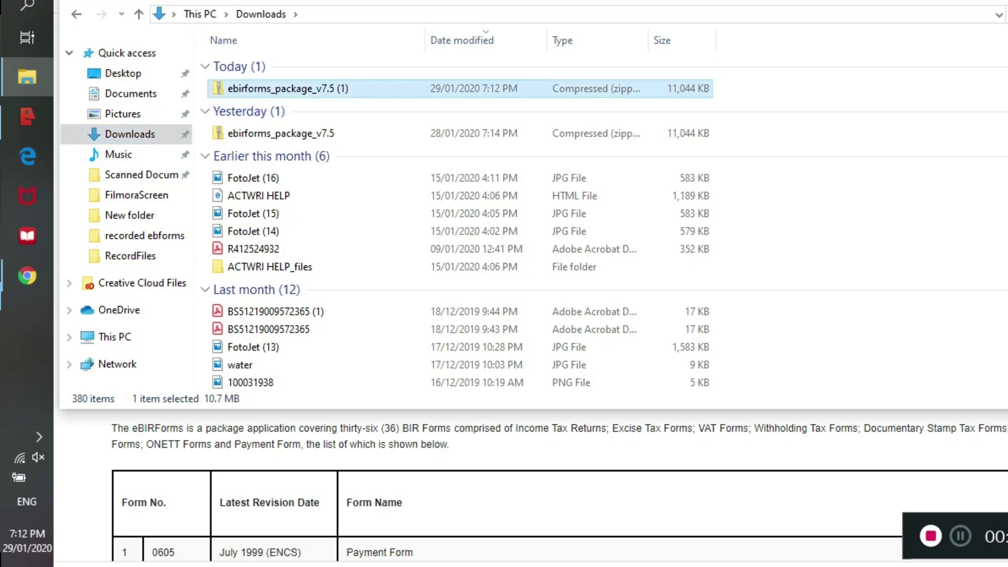
{"action": "key", "text": "Return"}
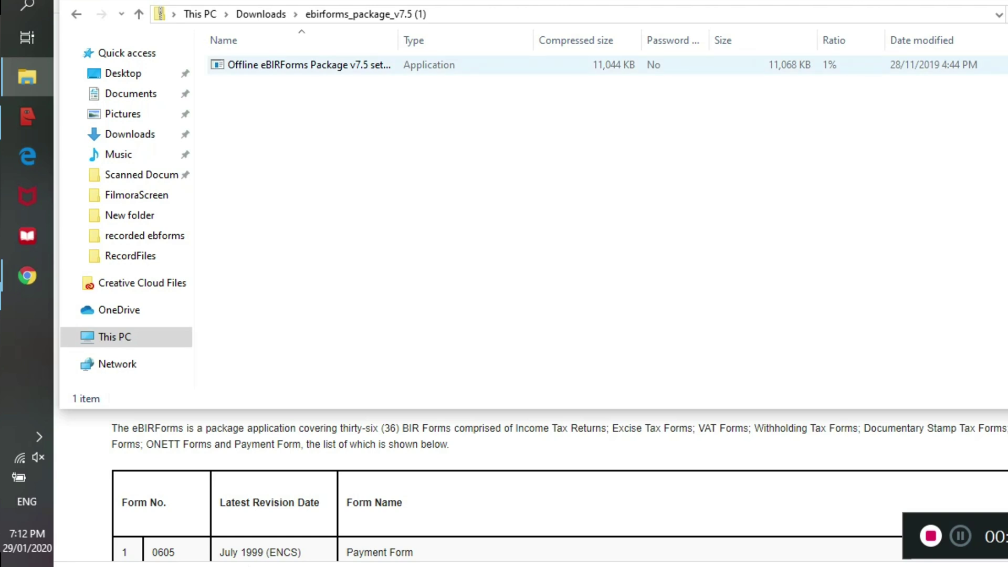
Run the Offline eBIRForms Package setup file from inside the zip.
{"action": "left_click", "coordinate": [310, 65]}
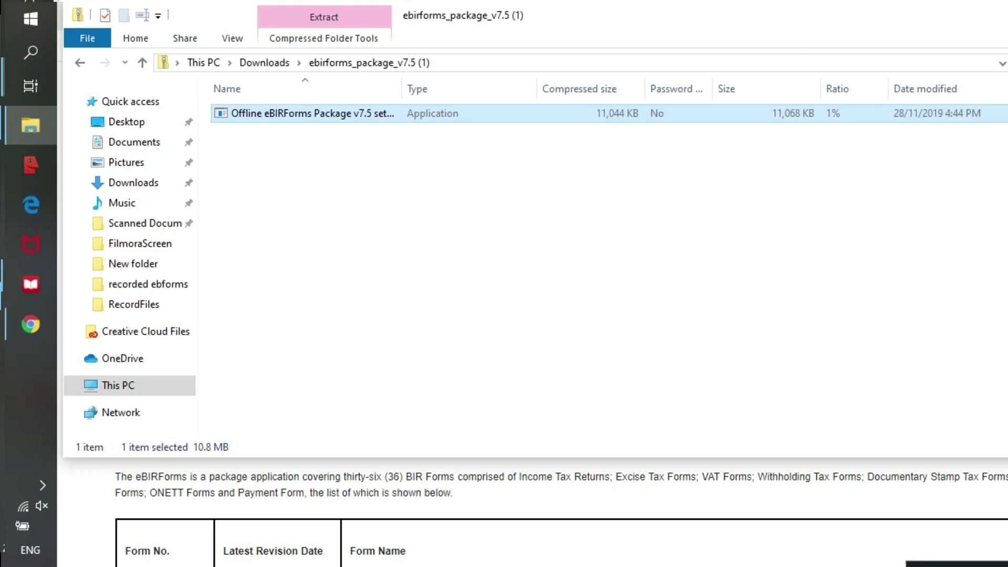
{"action": "right_click", "coordinate": [341, 117]}
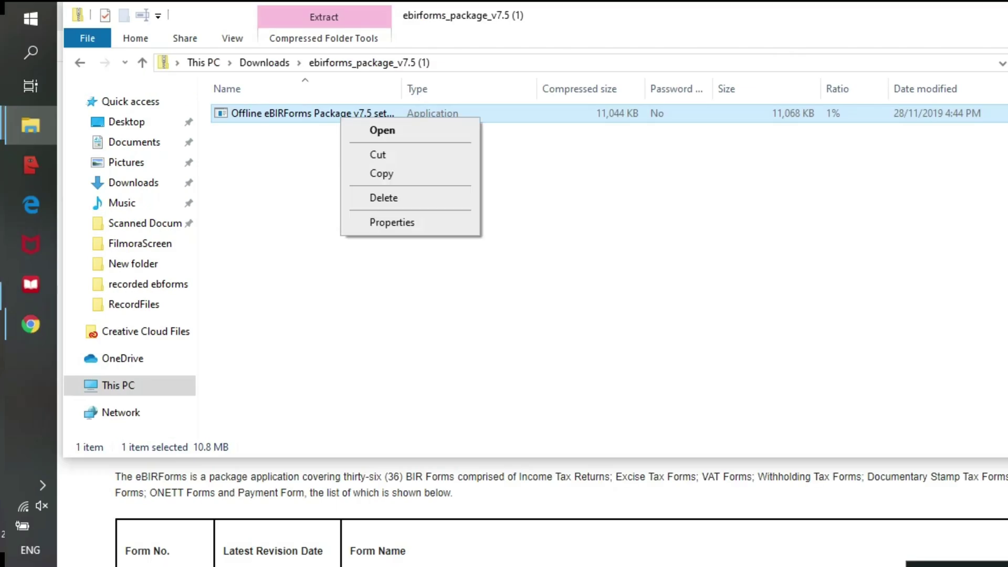
{"action": "left_click", "coordinate": [383, 130]}
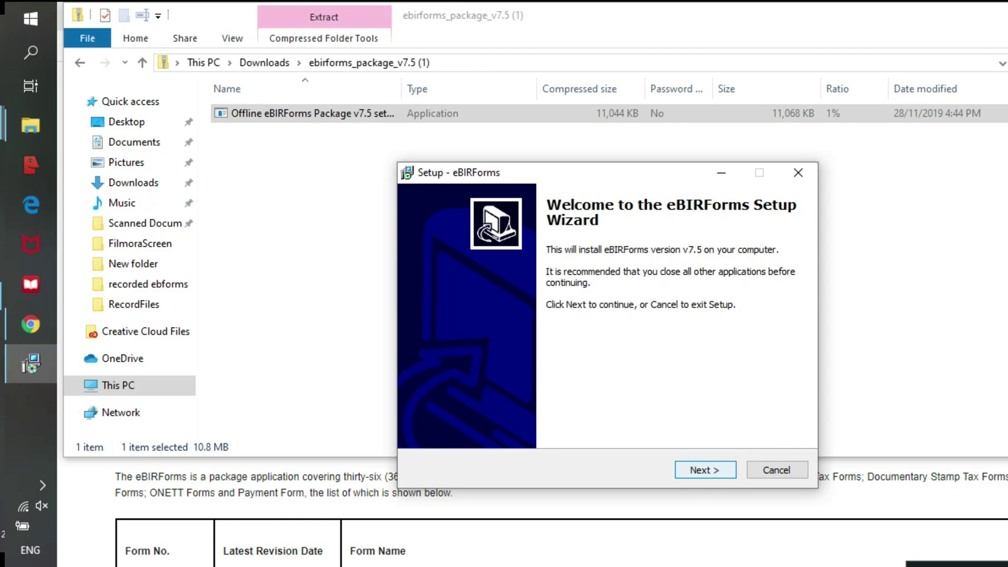
Install eBIRForms v7.5 to D:\eBIRForms with the suggested shortcuts folder, then finish the wizard.
{"action": "left_click", "coordinate": [705, 470]}
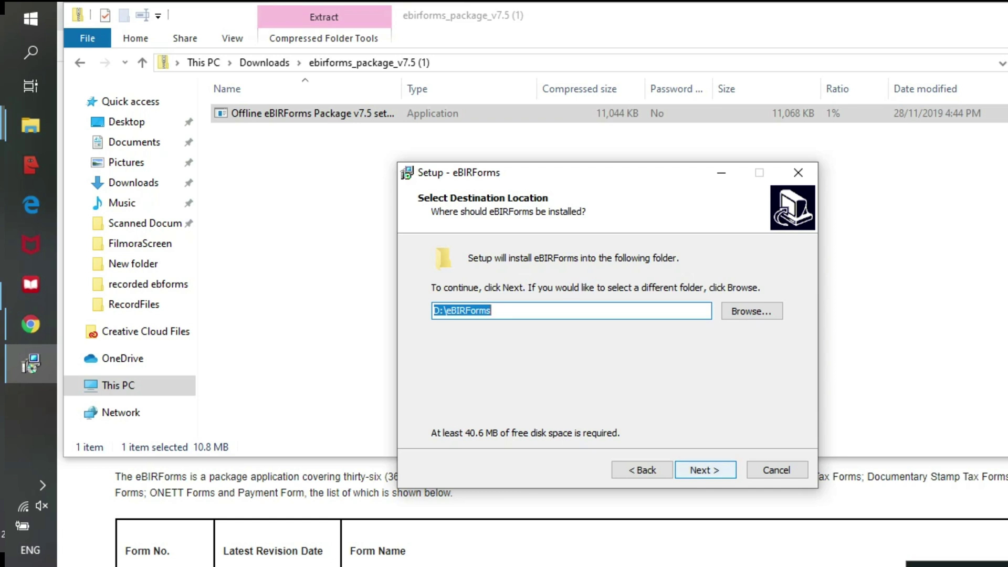
{"action": "left_click", "coordinate": [705, 470]}
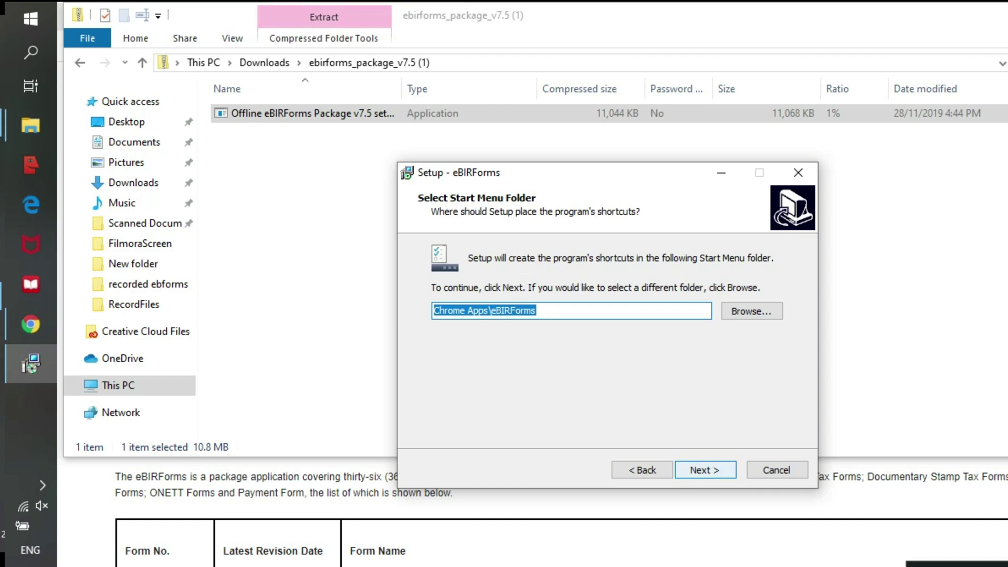
{"action": "left_click", "coordinate": [706, 470]}
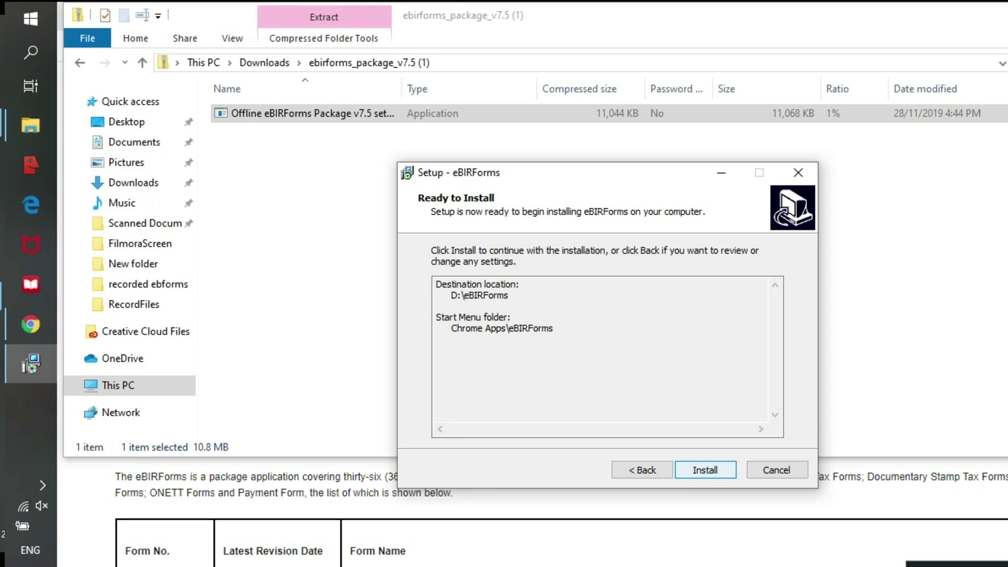
{"action": "left_click", "coordinate": [705, 470]}
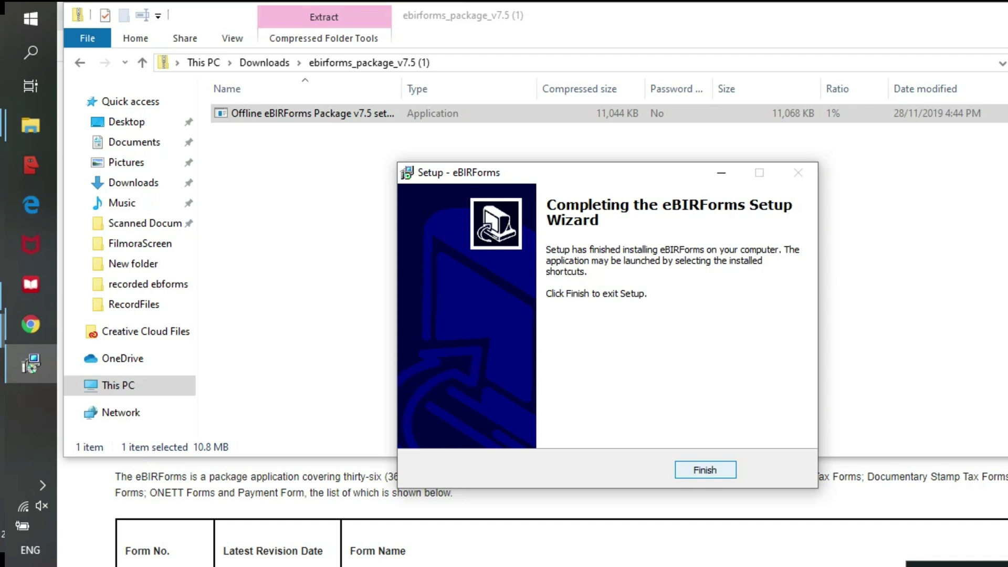
{"action": "left_click", "coordinate": [705, 469]}
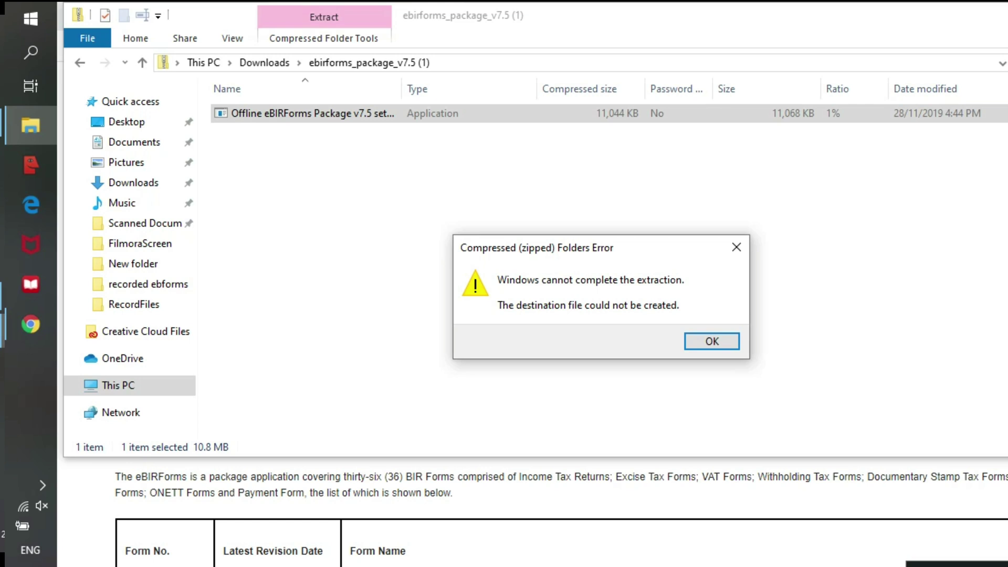
Dismiss the extraction error, close the YouTube and eBIRForms browser pages, and open Windows Search.
{"action": "key", "text": "Return"}
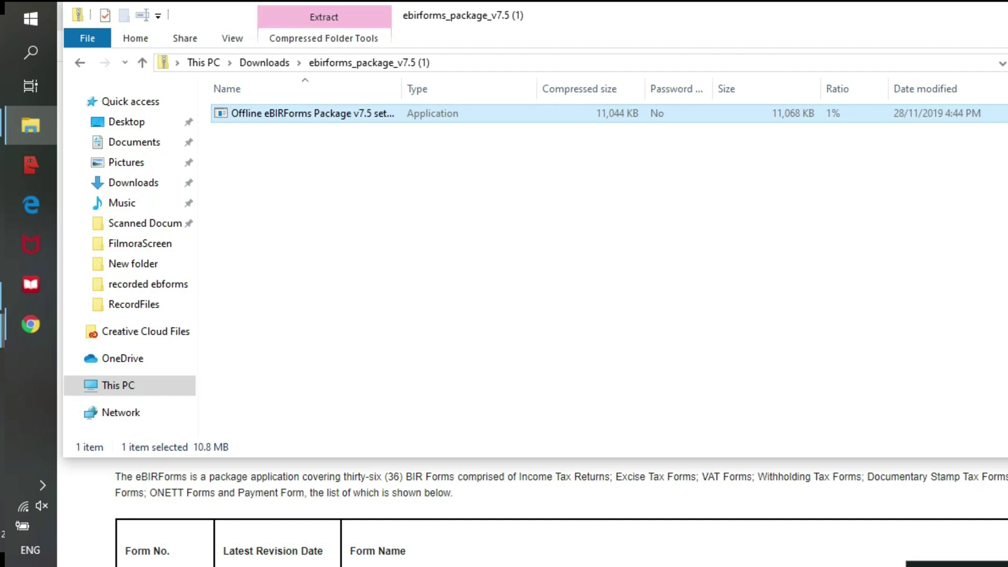
{"action": "key", "text": "alt+Tab"}
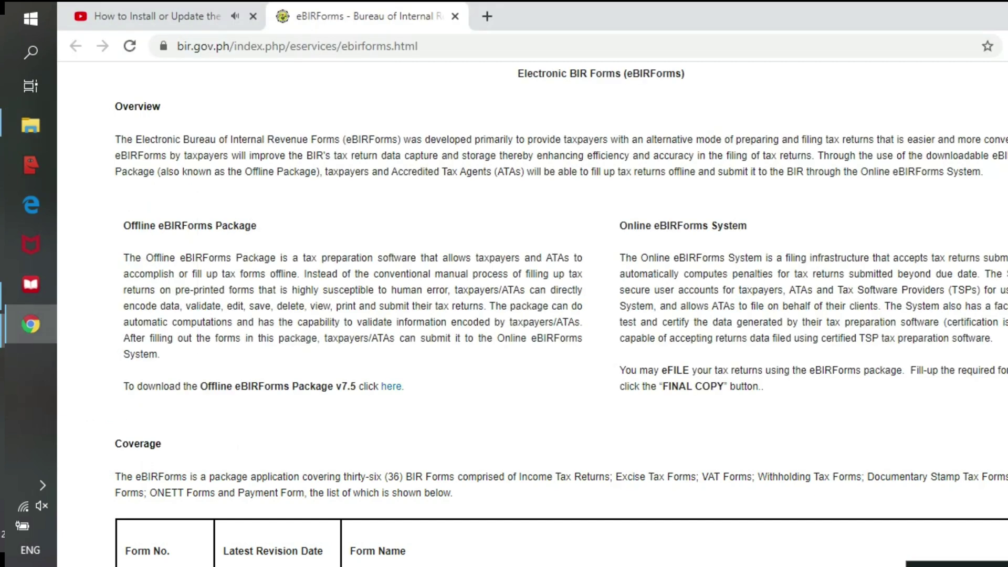
{"action": "left_click", "coordinate": [253, 16]}
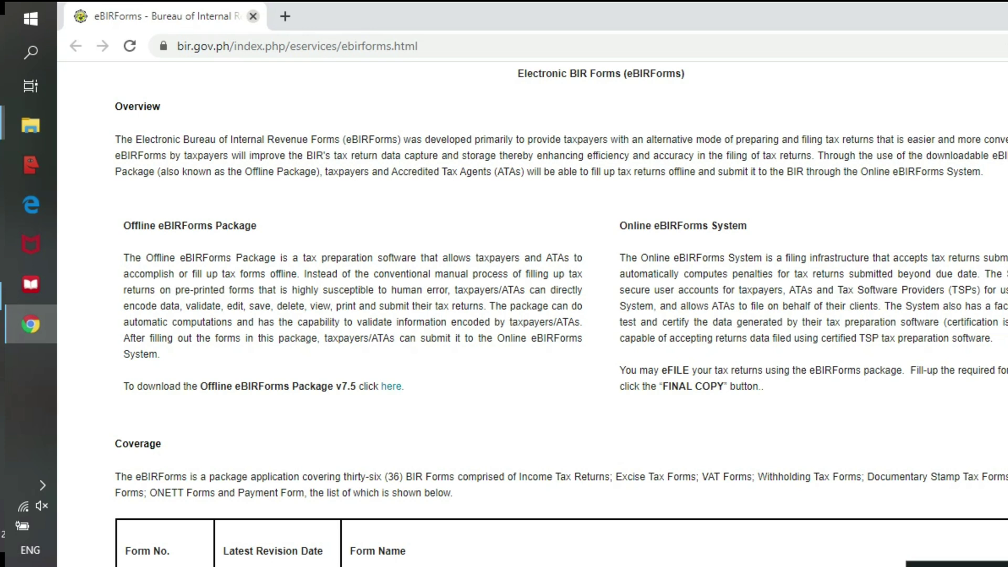
{"action": "left_click", "coordinate": [253, 16]}
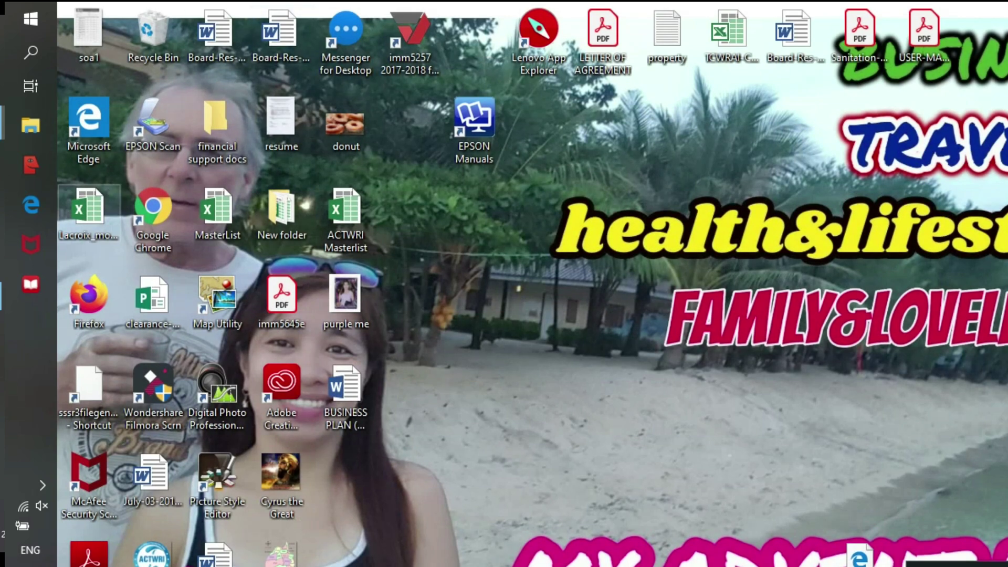
{"action": "left_click", "coordinate": [30, 52]}
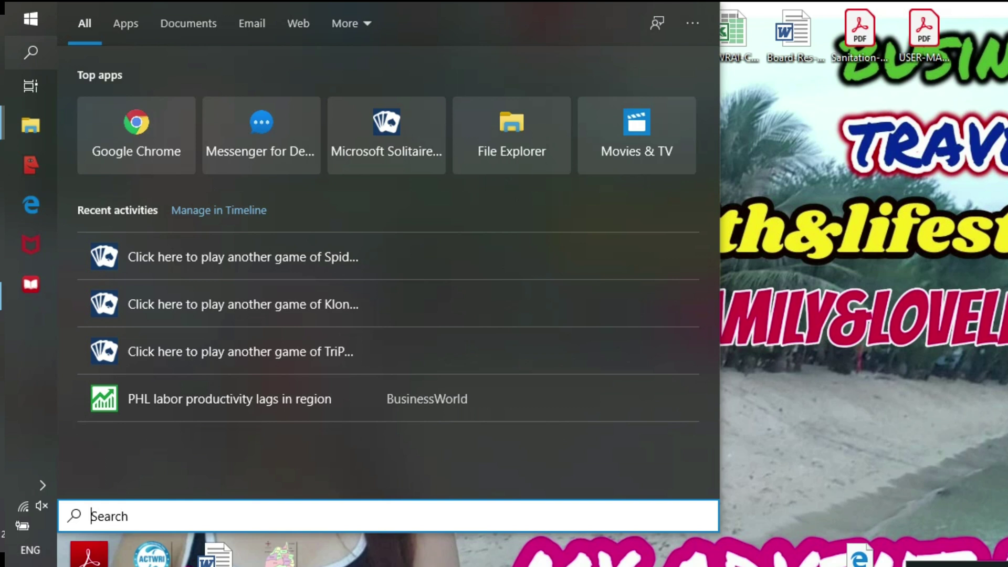
Search 'eb' and launch the Offline eBIRForms Package v7.5 best match.
{"action": "type", "text": "eb"}
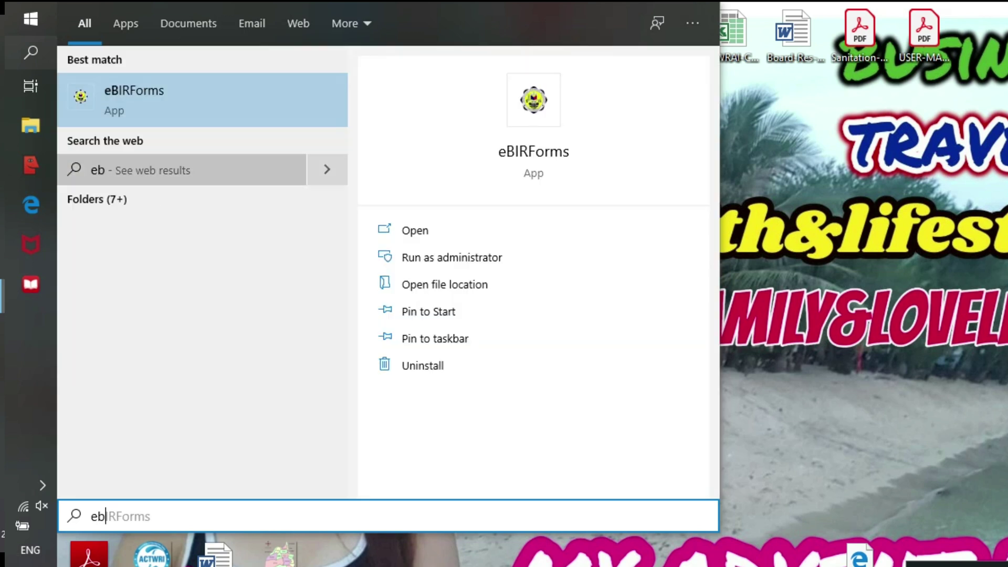
{"action": "key", "text": "Return"}
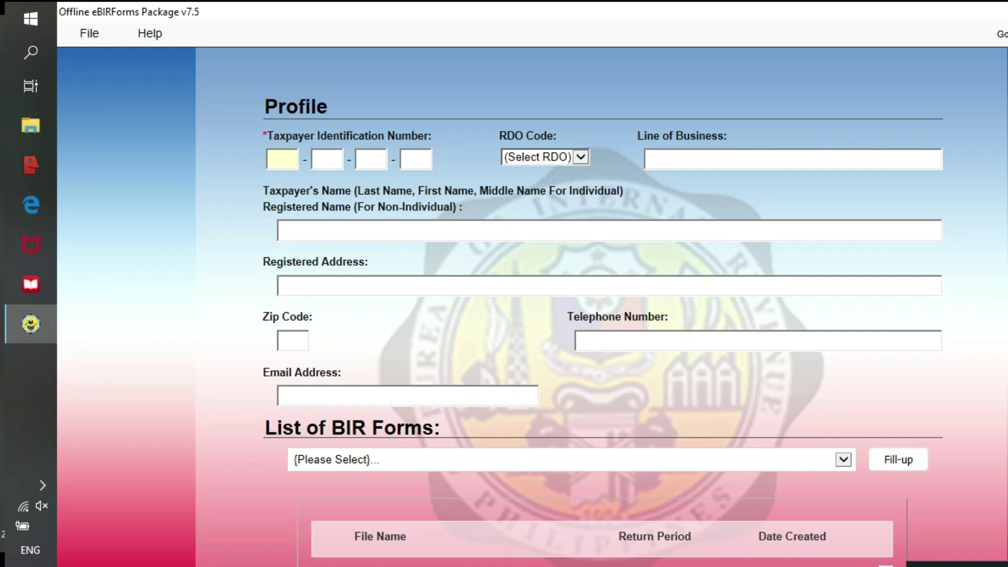
Enter the taxpayer's TIN in the profile and choose an RDO code from the dropdown.
{"action": "type", "text": "00"}
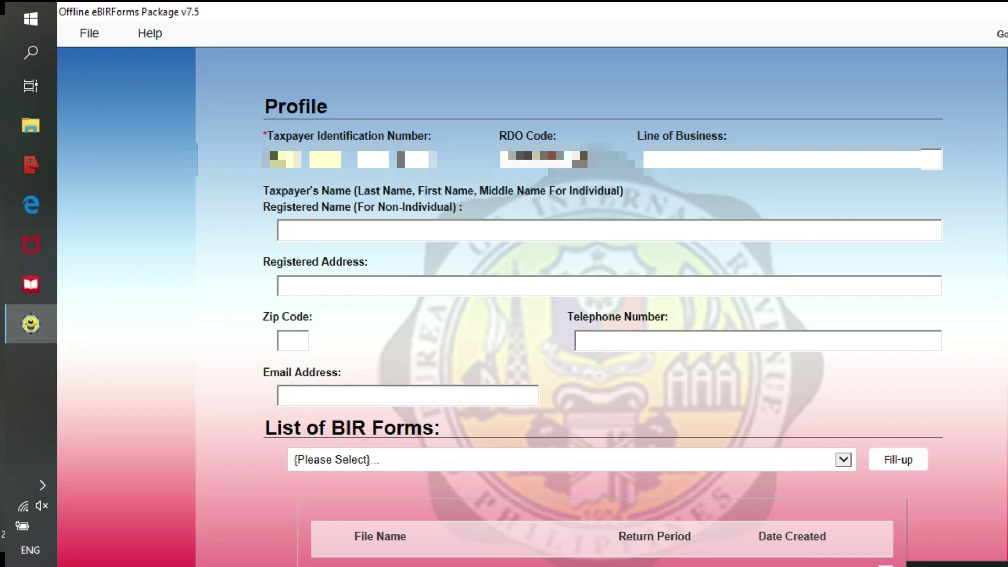
{"action": "type", "text": "000"}
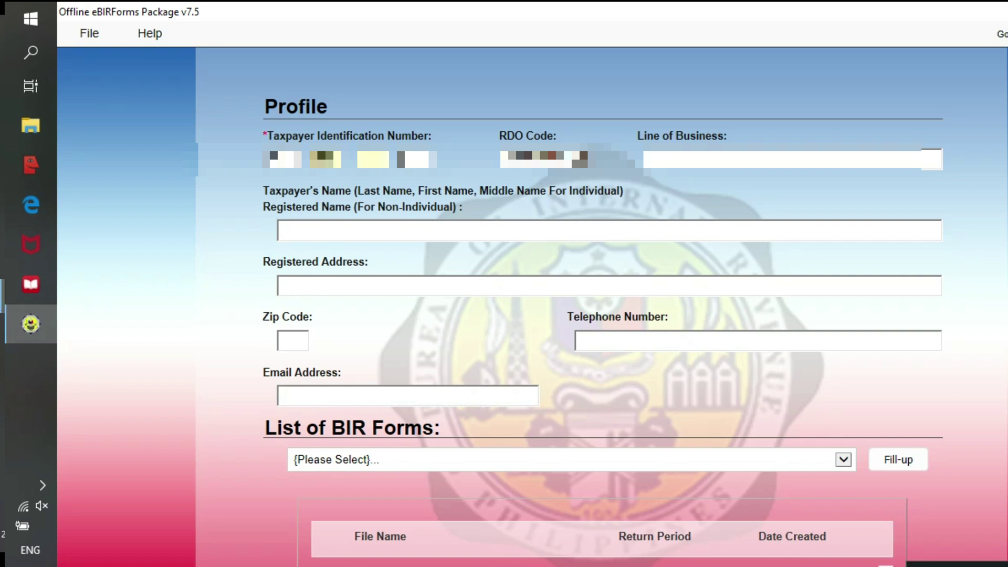
{"action": "type", "text": "00"}
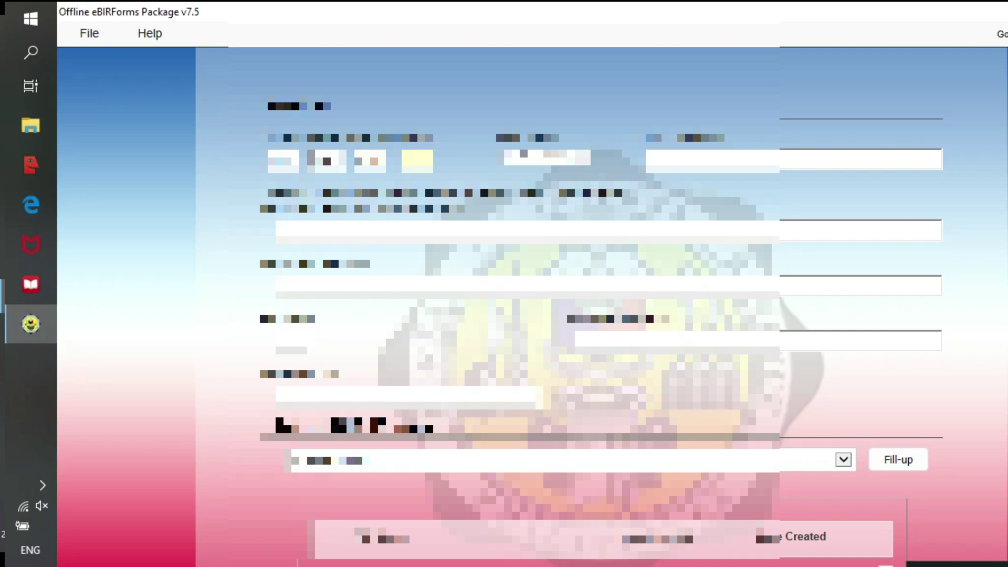
{"action": "type", "text": "000"}
{"action": "key", "text": "Tab"}
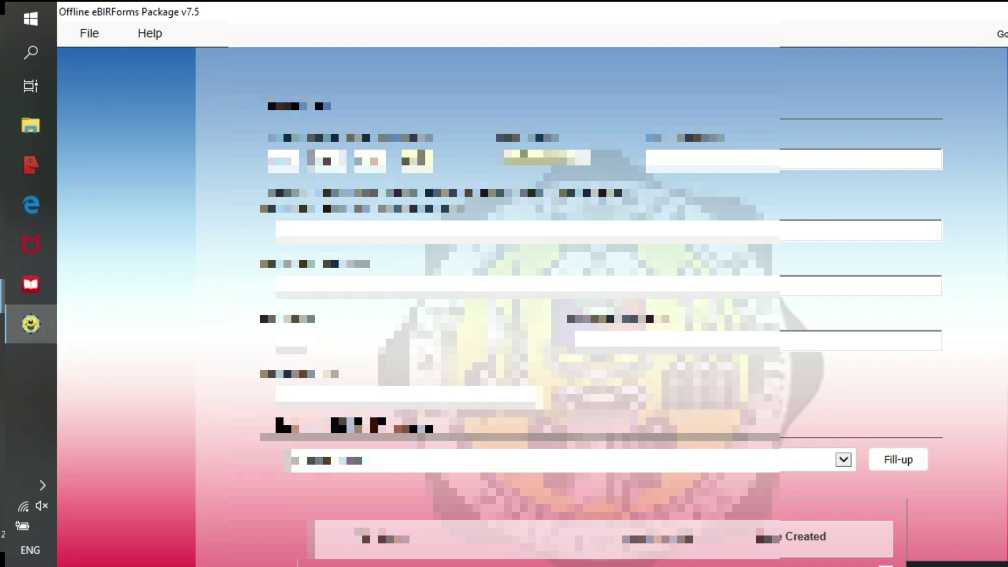
{"action": "key", "text": "alt+Down"}
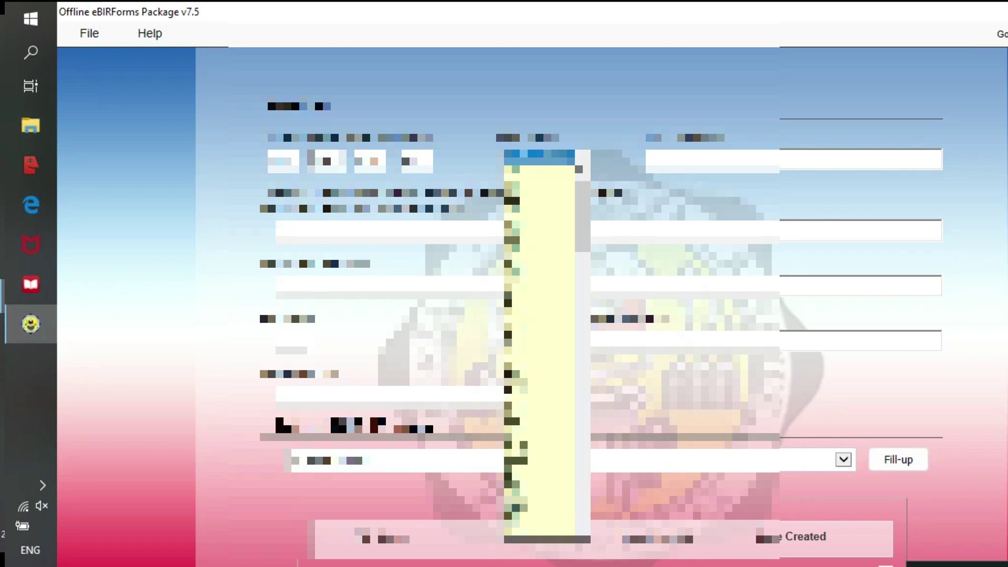
{"action": "key", "text": "Return"}
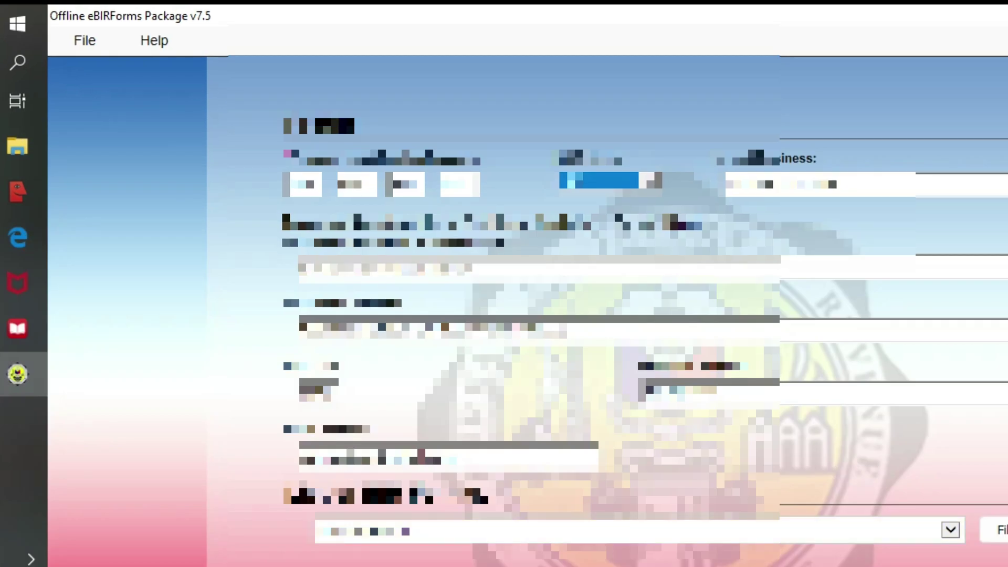
Choose BIR Form 1701A Annual Income Tax Return (NEW) from the forms list and open it for fill-up.
{"action": "left_click", "coordinate": [951, 530]}
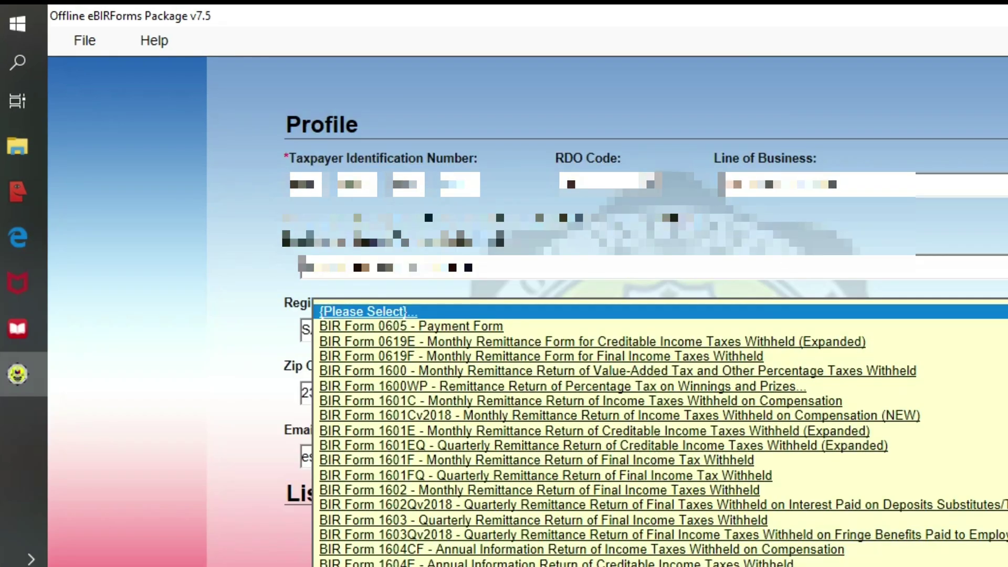
{"action": "scroll", "coordinate": [660, 434], "scroll_direction": "down", "scroll_amount": 1}
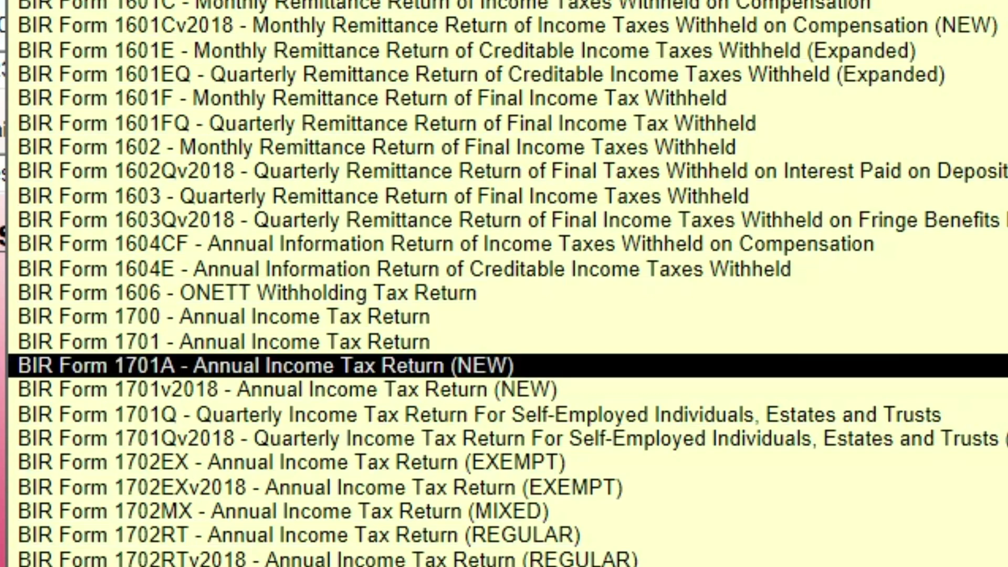
{"action": "key", "text": "Return"}
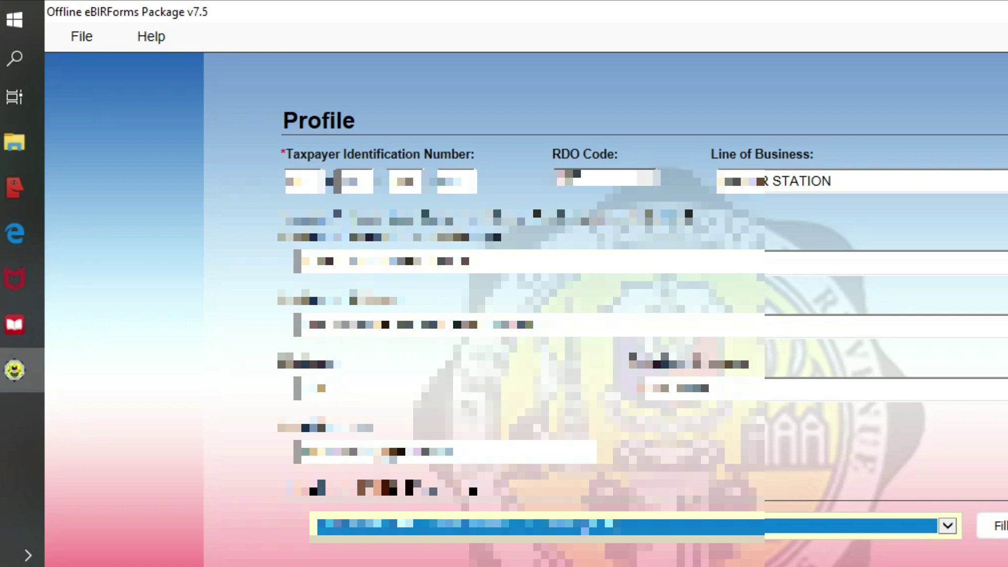
{"action": "key", "text": "Tab"}
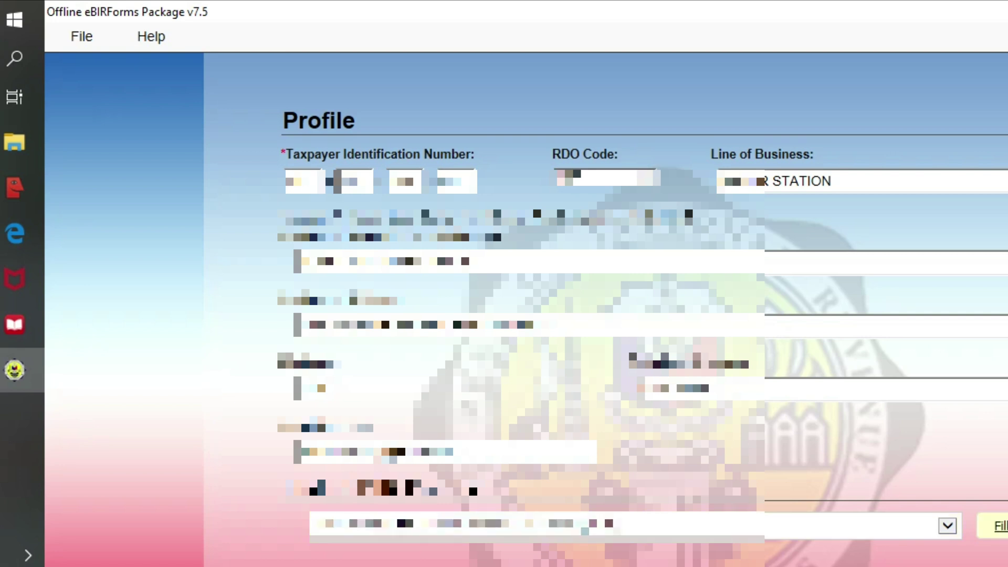
{"action": "key", "text": "Return"}
{"action": "key", "text": "Return"}
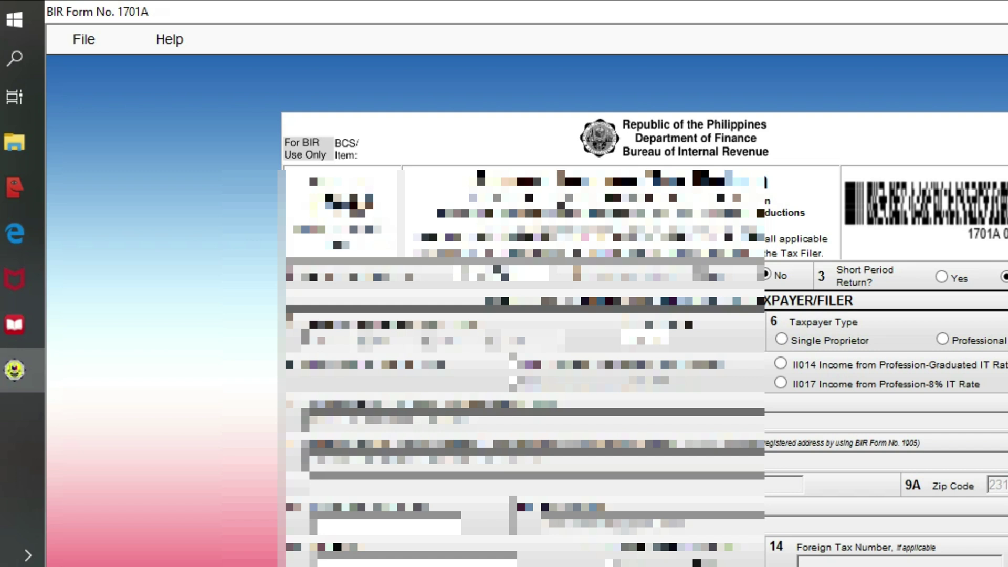
Change the For the Year entry from 2020 to 2019 and mark the taxpayer as Single Proprietor.
{"action": "scroll", "coordinate": [644, 311], "scroll_direction": "down", "scroll_amount": 3}
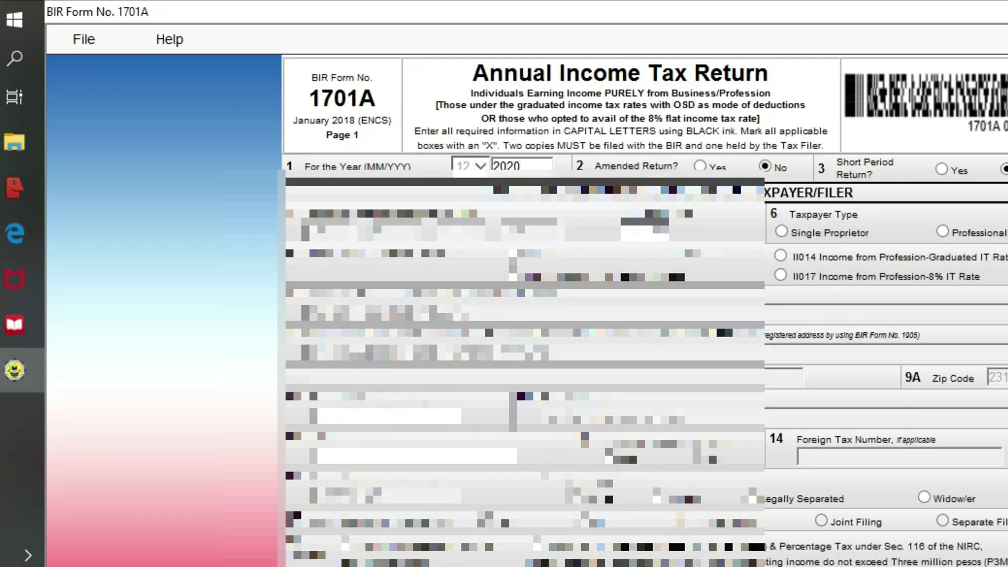
{"action": "left_click", "coordinate": [507, 166]}
{"action": "key", "text": "BackSpace"}
{"action": "type", "text": "2019"}
{"action": "left_click", "coordinate": [781, 231]}
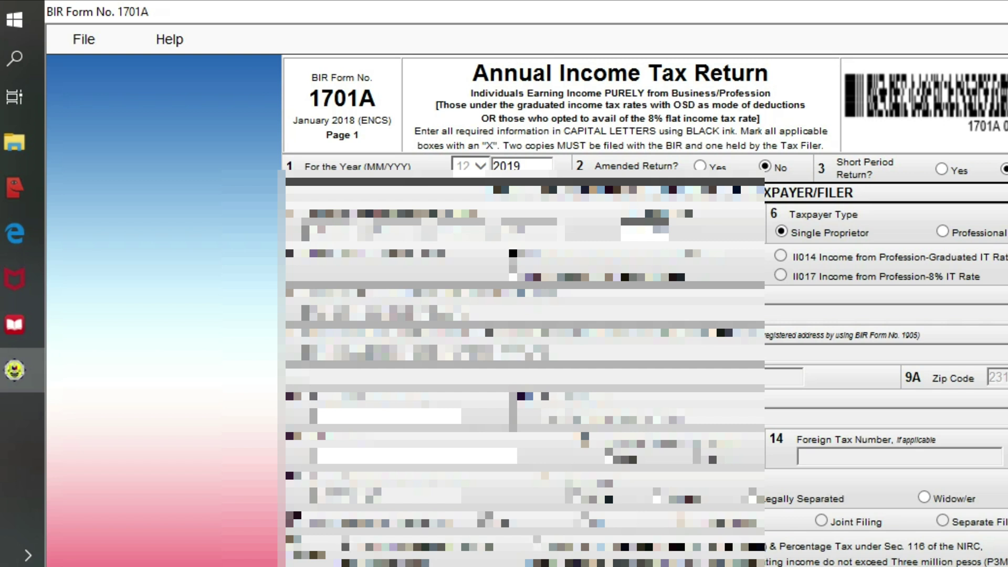
{"action": "key", "text": "BackSpace"}
{"action": "key", "text": "BackSpace"}
{"action": "key", "text": "BackSpace"}
{"action": "key", "text": "BackSpace"}
{"action": "type", "text": "20"}
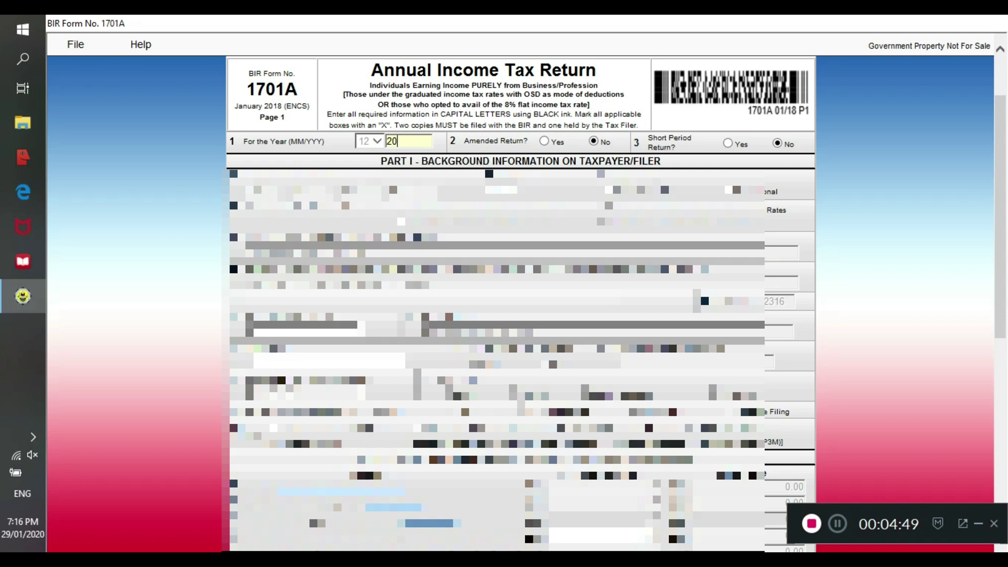
{"action": "type", "text": "19"}
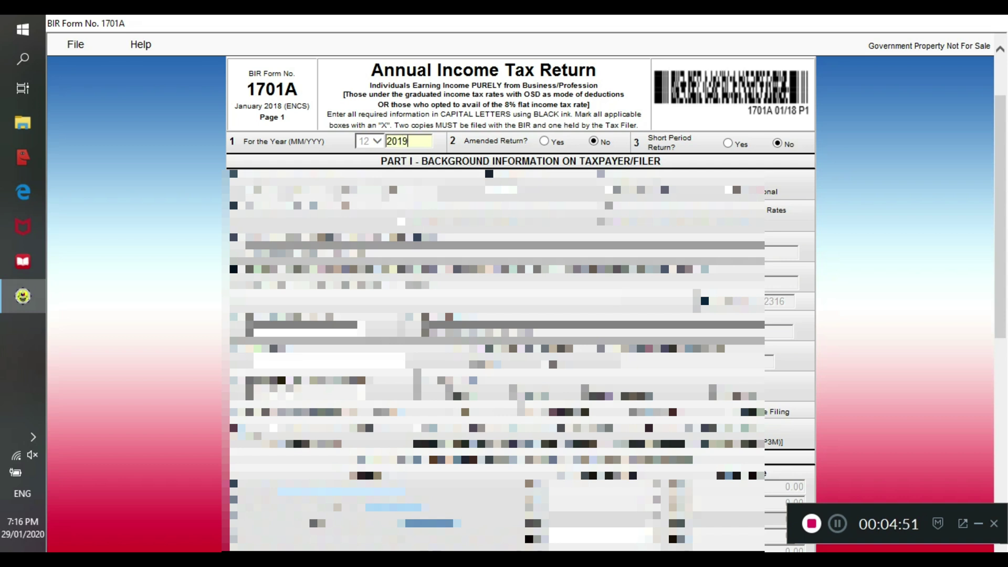